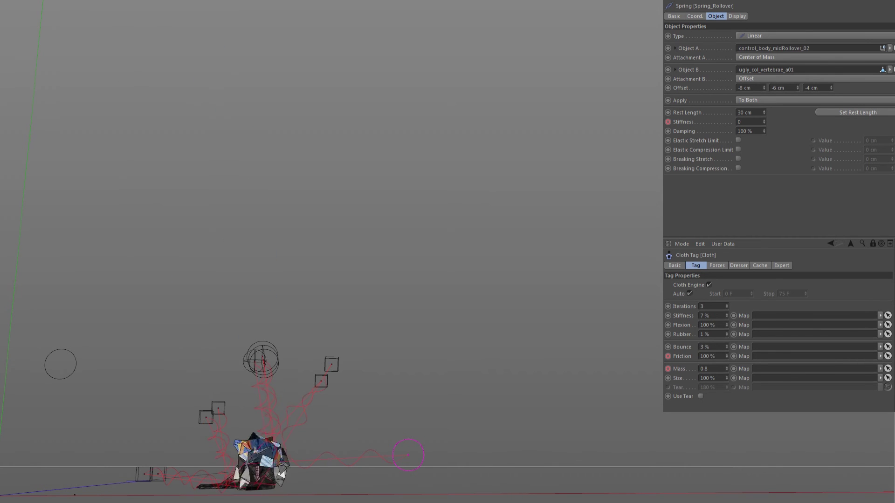
scroll(234, 471, up, 5)
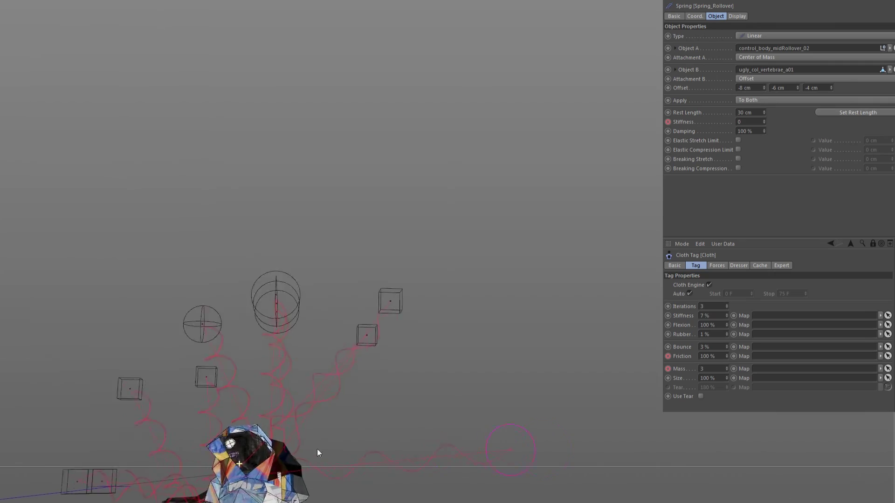
alt+drag(290, 448, 262, 411)
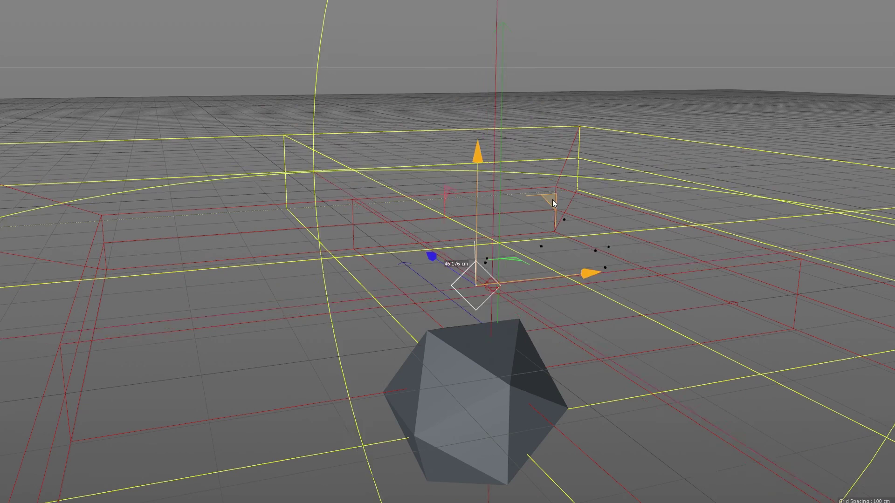
- Move the selected controller above the polyhedron by about 46 cm within its highlighted vertical plane
mouse_move(552, 200)
mouse_down()
mouse_move(563, 269)
mouse_move(550, 318)
mouse_move(555, 367)
mouse_move(545, 340)
mouse_move(546, 234)
mouse_move(558, 128)
mouse_move(492, 349)
mouse_move(549, 300)
mouse_move(558, 253)
mouse_move(561, 201)
mouse_move(515, 189)
mouse_move(551, 196)
mouse_up()
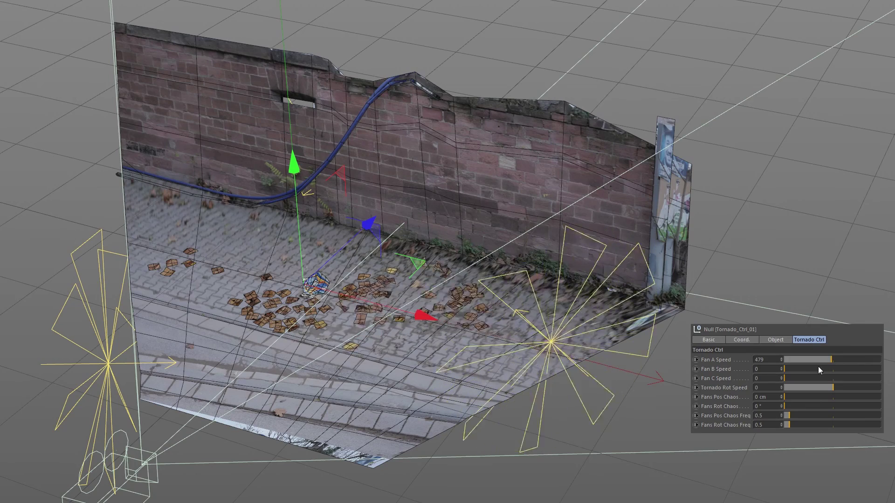
- Set the tornado's fan speeds to 850, 440 and 402, rotation speed to 57, position chaos to 298 cm and rotation chaos to 67°
drag(818, 366, 860, 391)
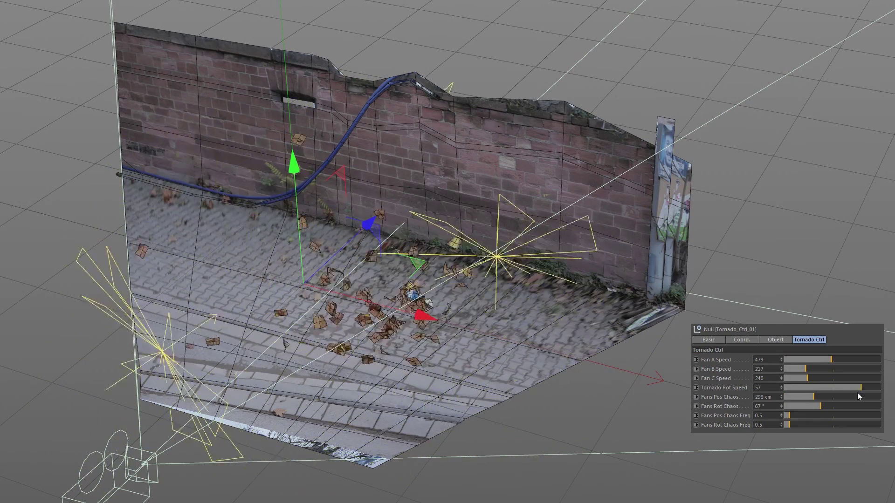
drag(833, 359, 868, 359)
click(827, 369)
click(823, 377)
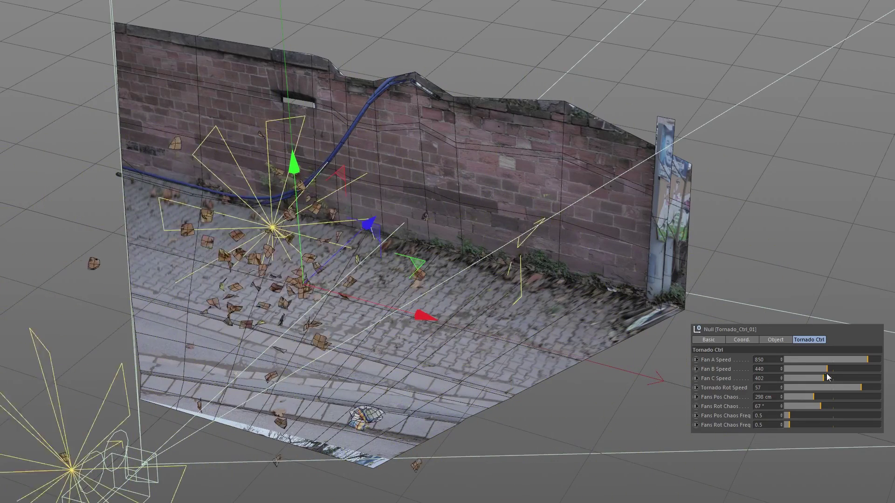
- Calm the tornado by reducing Fan A speed to 0, Fan B speed to 2 and Fan C speed to its minimum
click(803, 359)
click(786, 369)
click(785, 360)
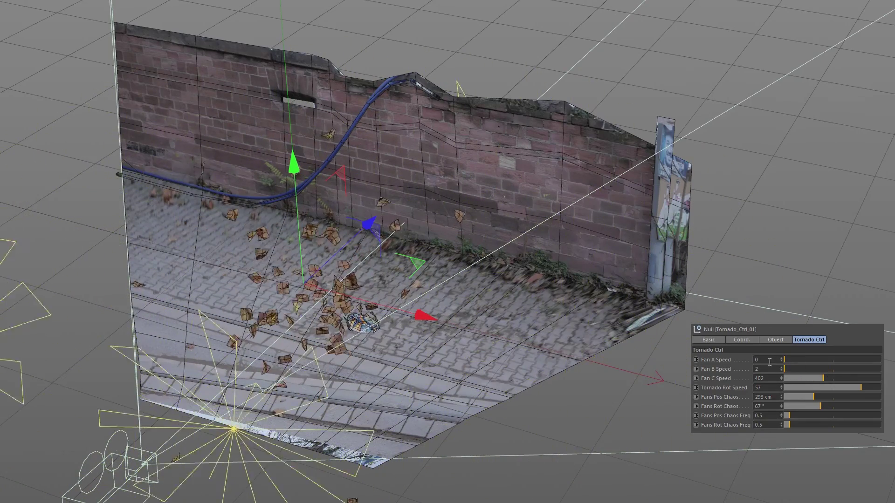
click(783, 378)
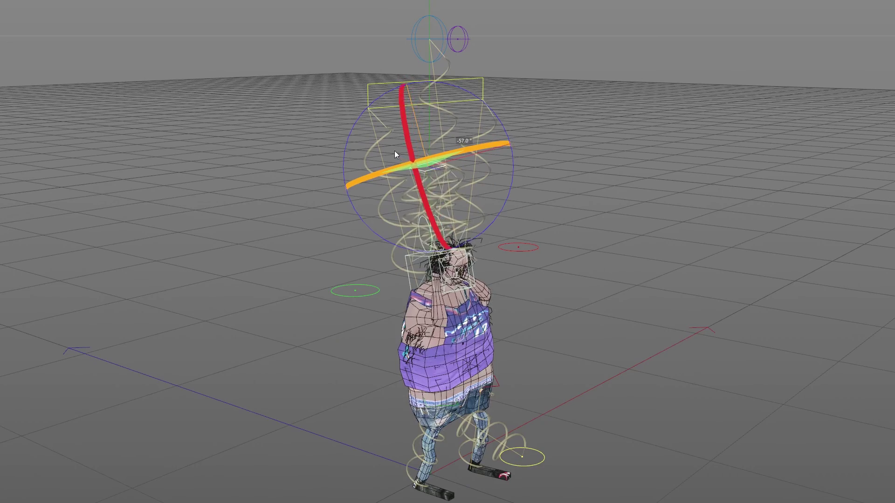
- Rotate the box controller above the character and lower it together with the ring controller so the character crouches
drag(355, 123, 379, 99)
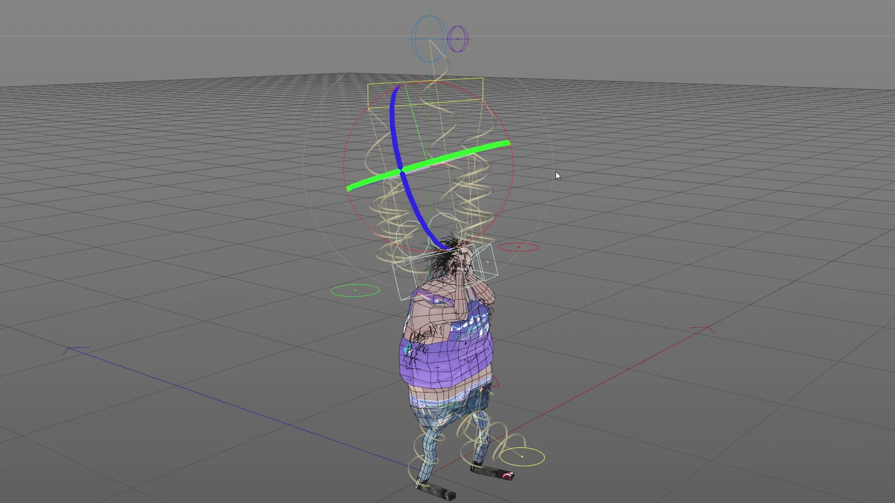
click(420, 28)
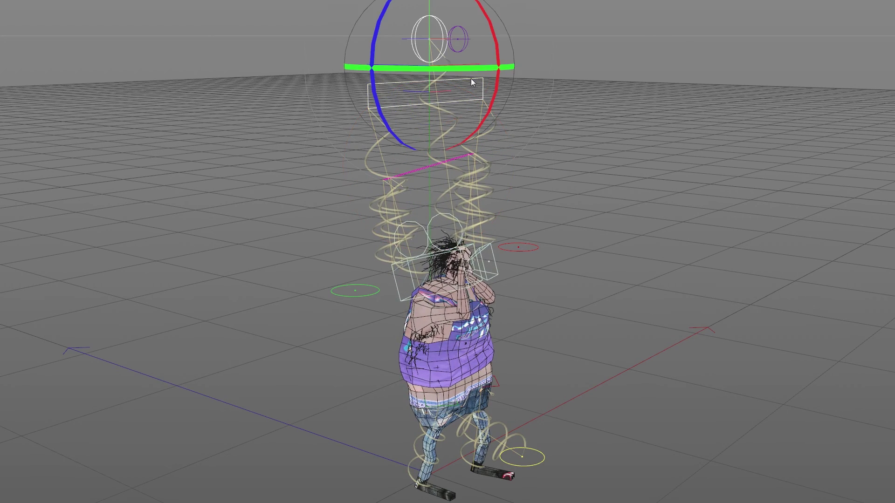
key(e)
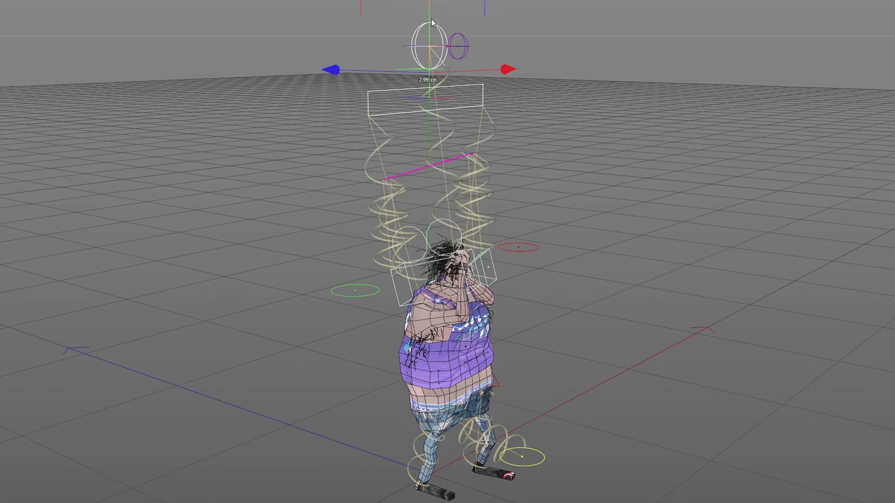
mouse_move(432, 45)
mouse_down()
mouse_move(432, 28)
mouse_move(441, 49)
mouse_up()
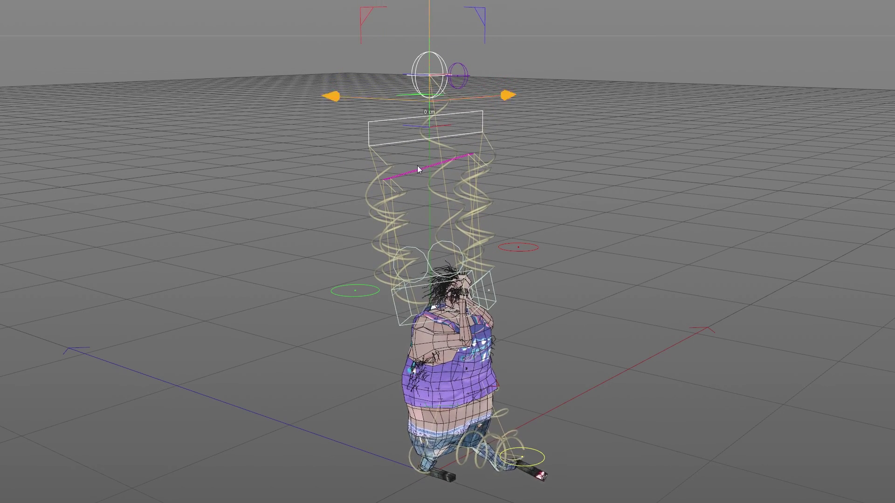
- Select the magenta bar controller between the springs and rotate it in two directions to swing the character's body
click(442, 159)
key(r)
drag(463, 119, 368, 218)
drag(438, 203, 444, 122)
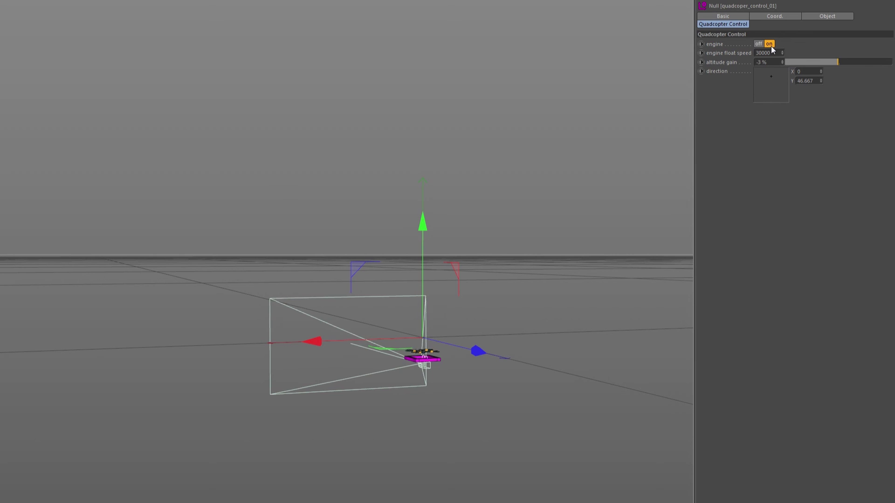
- Vary the quadcopter's altitude gain from 7 % to -3 %, 3 % and finally -7 % to control its height
click(843, 63)
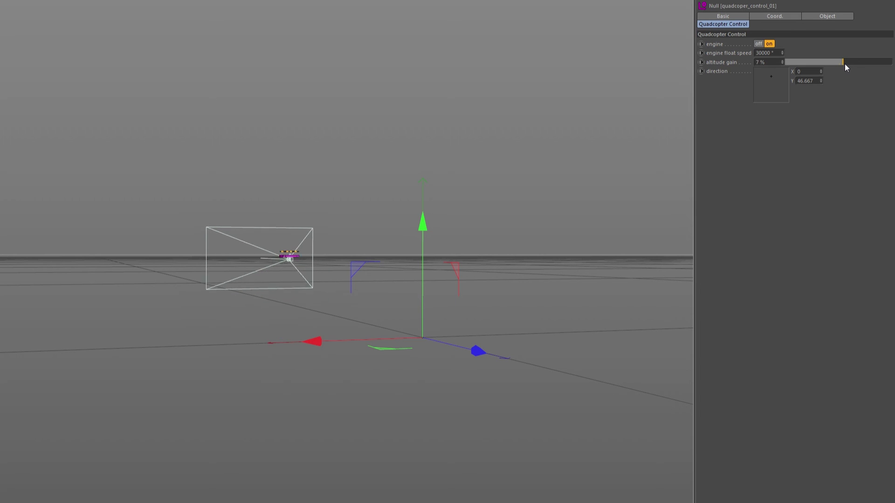
click(837, 60)
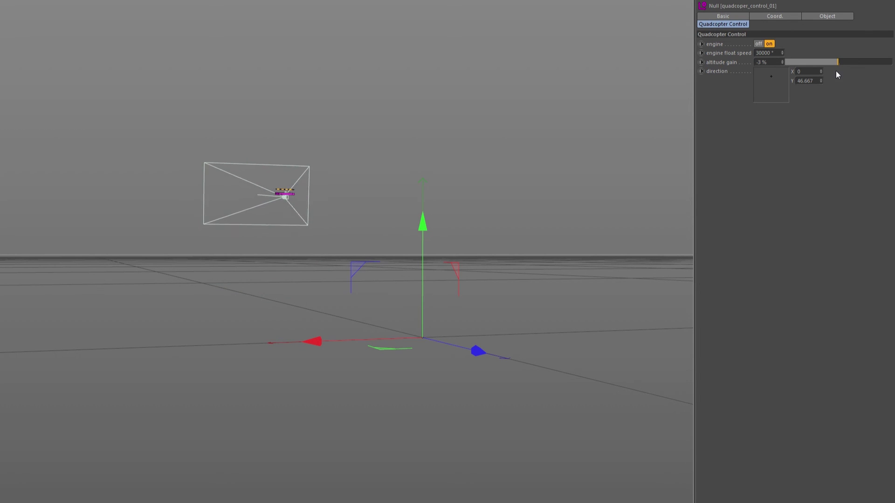
click(840, 65)
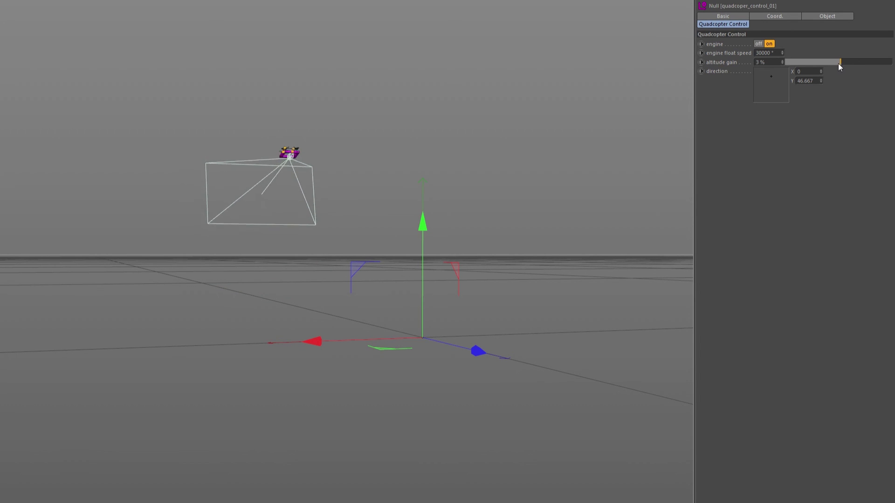
click(835, 64)
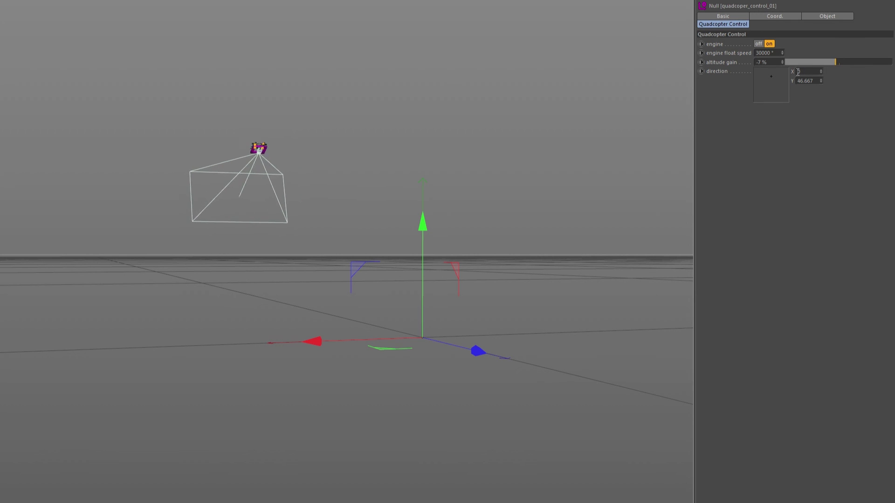
- Steer the quadcopter by setting its direction to X 36, followed by X -17.333 and Y 25.333
drag(773, 77, 778, 77)
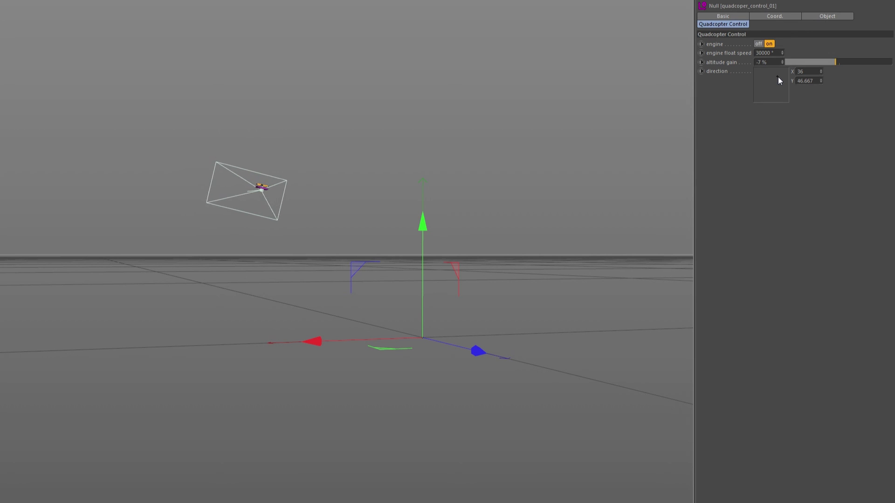
drag(778, 77, 769, 80)
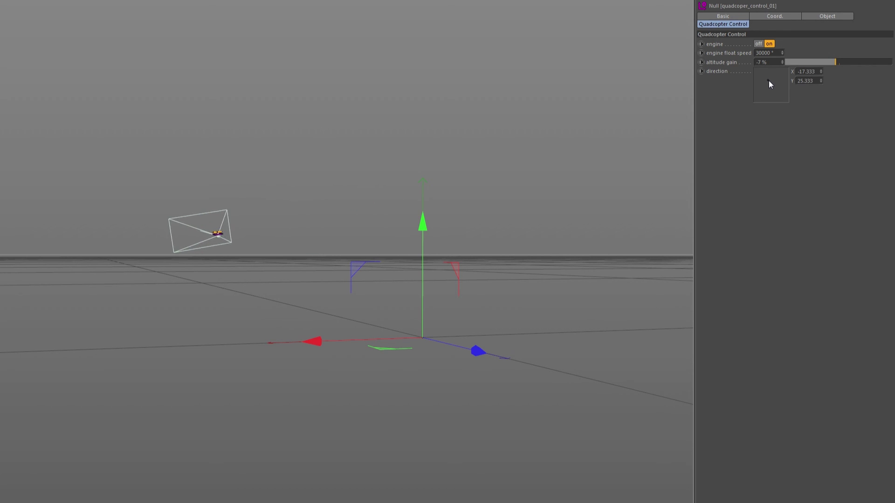
- Descend with the quadcopter at an altitude gain of -18 % and -14 %, and switch its engine off
click(830, 62)
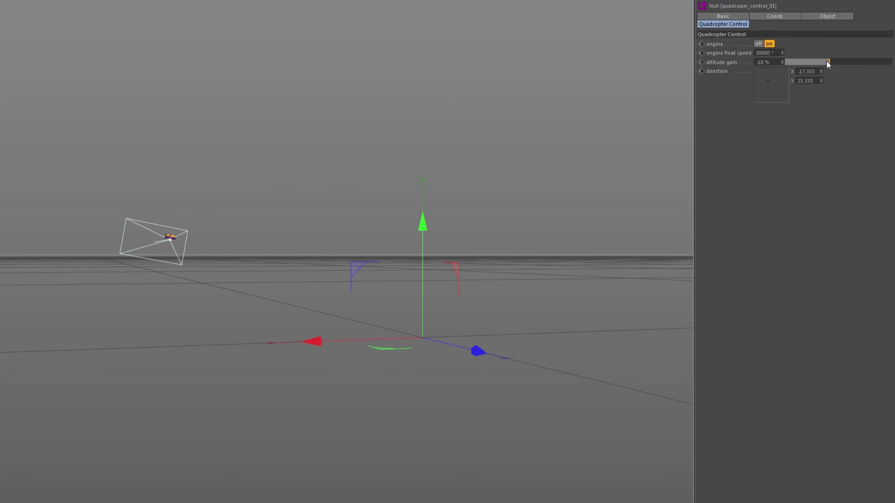
drag(831, 64, 831, 64)
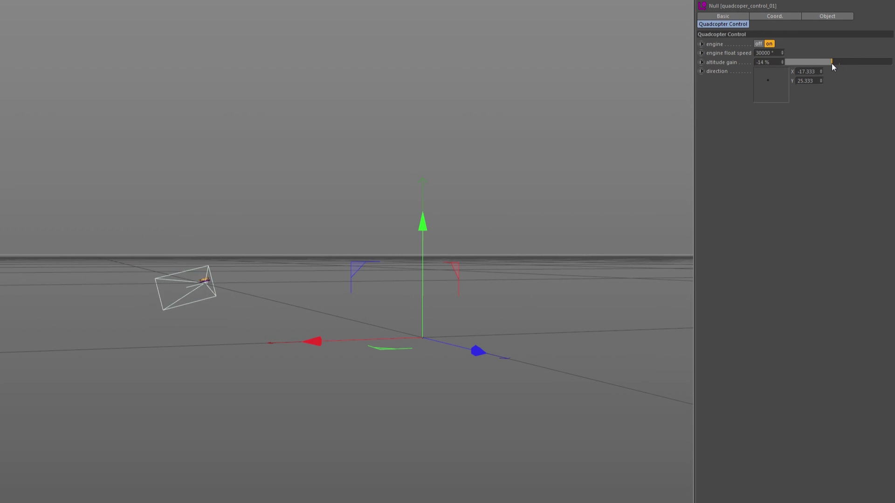
click(759, 44)
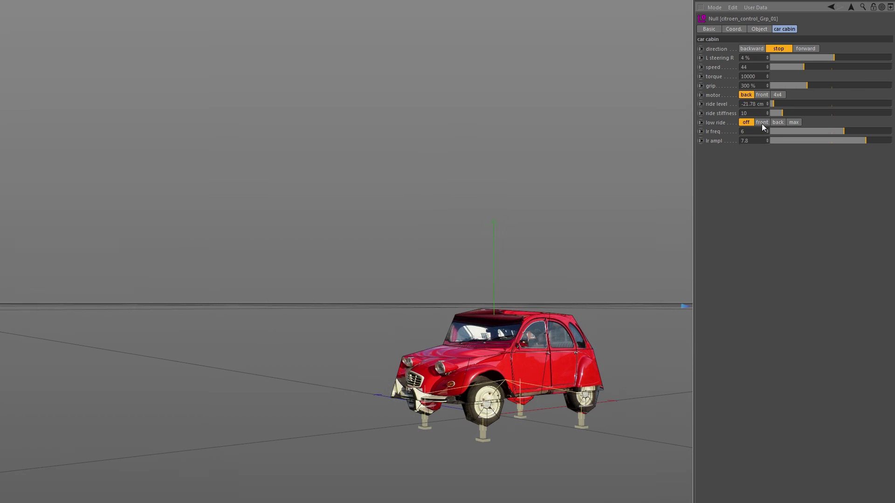
- Test the car's low ride on the front and on the back suspension, and switch it off again
click(762, 122)
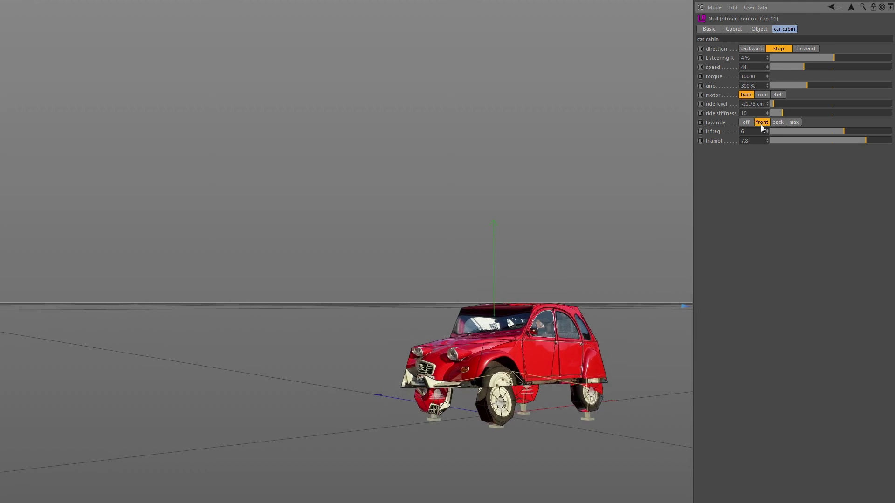
click(779, 123)
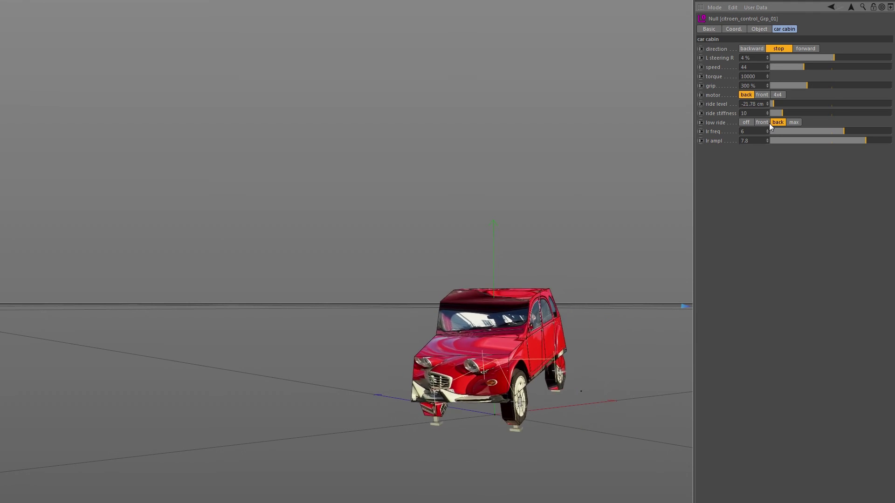
click(746, 122)
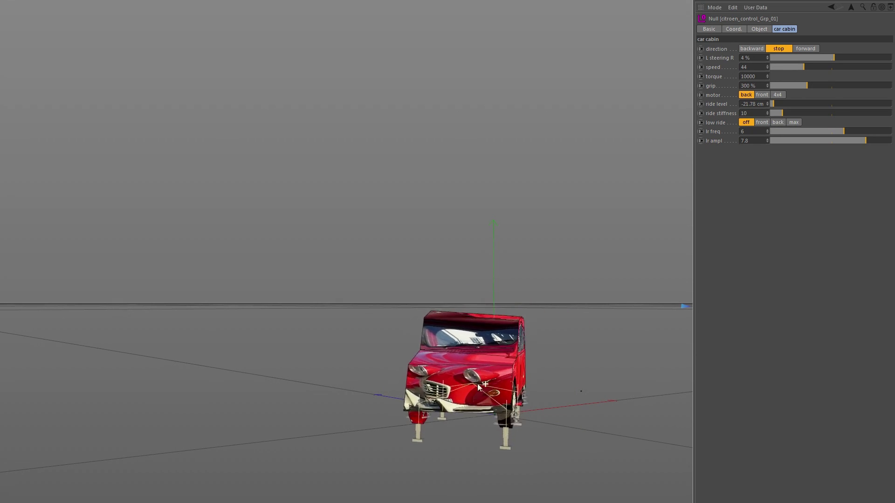
- Drive the car forward and steer it at -26 %, ending with the steering at 3 %
scroll(284, 401, down, 5)
alt+drag(456, 384, 364, 395)
click(800, 49)
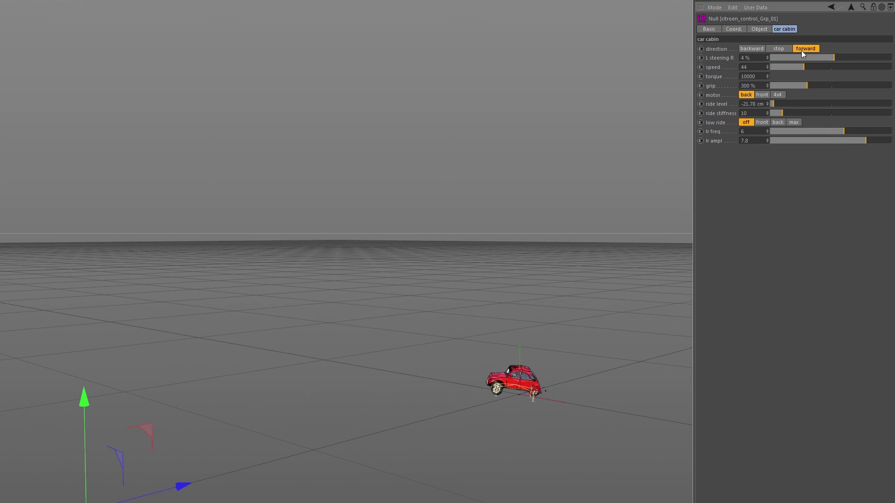
mouse_move(821, 58)
mouse_down()
mouse_move(838, 57)
mouse_move(817, 58)
mouse_up()
click(835, 57)
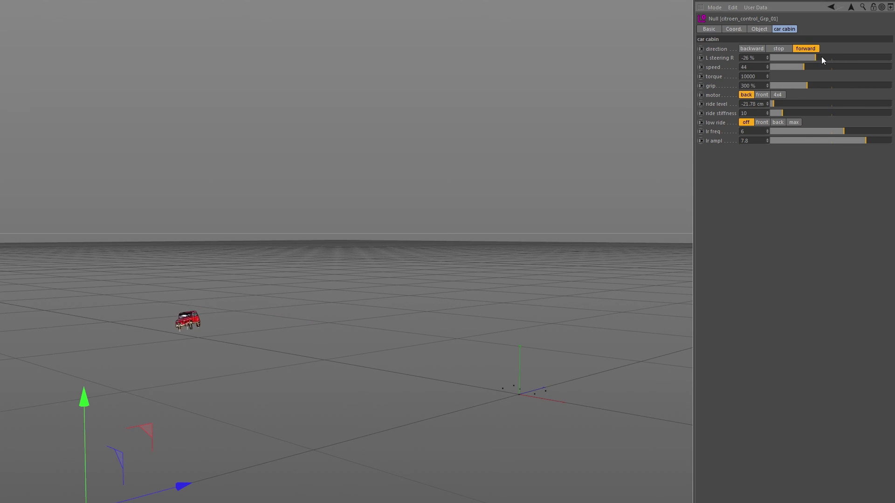
drag(815, 58, 833, 60)
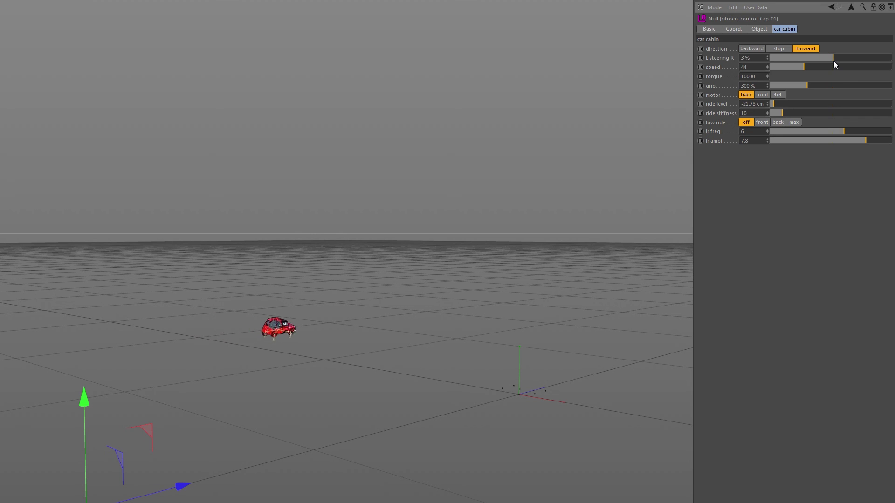
- Stop the car, send it backward and change its motor to 4x4
click(776, 49)
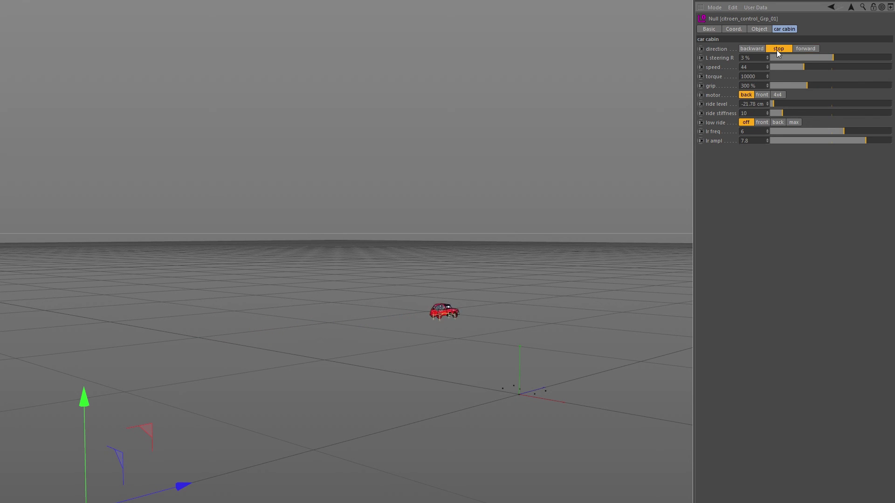
click(757, 49)
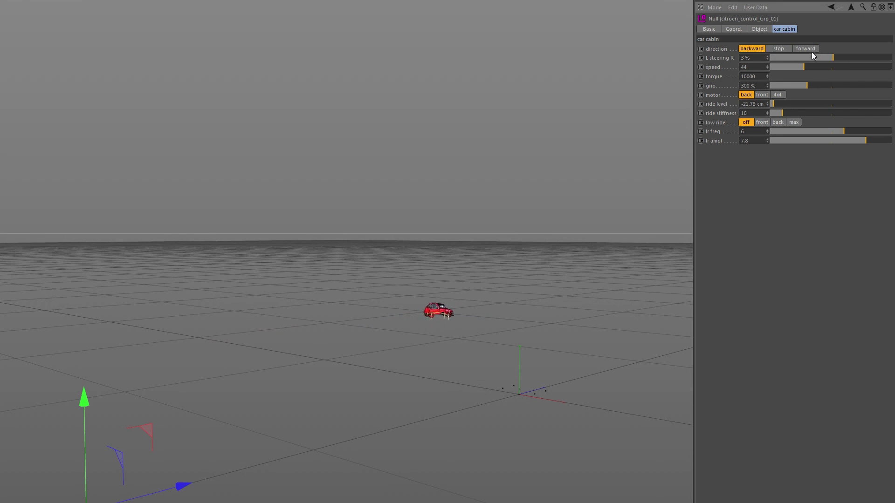
click(779, 94)
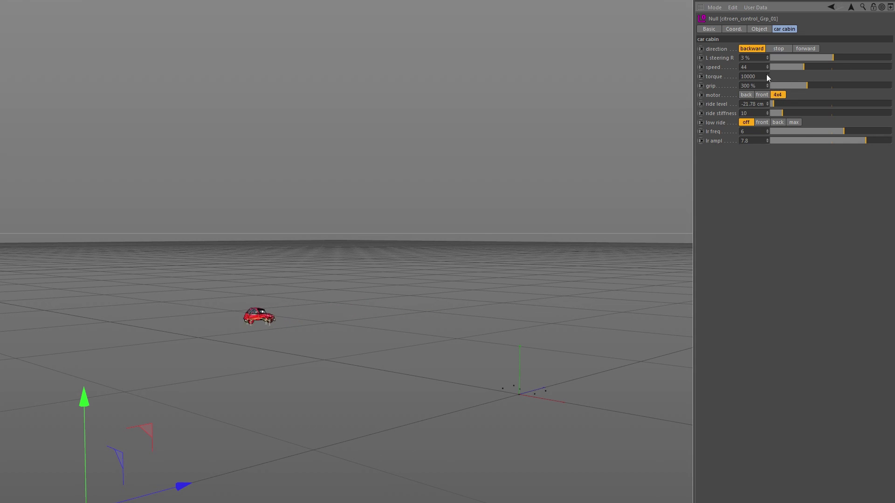
- Stop and drive the car forward again, steering it to -53 % and back over towards the right
click(781, 48)
click(801, 50)
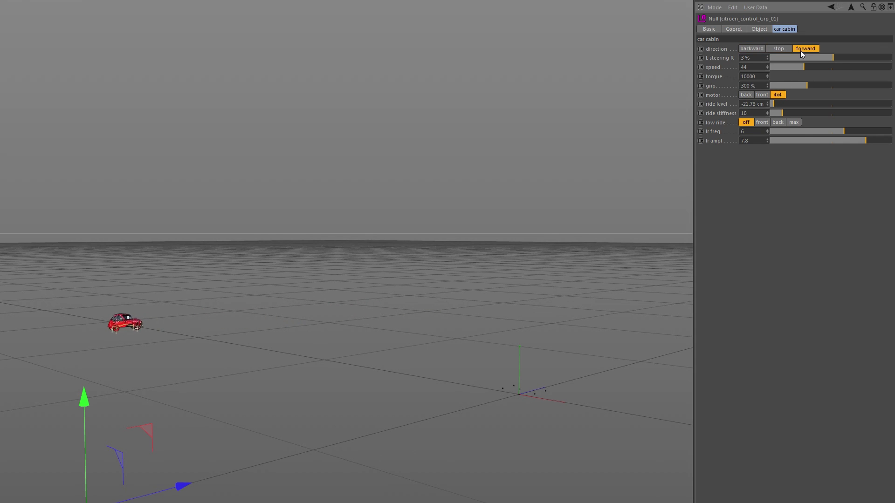
click(799, 57)
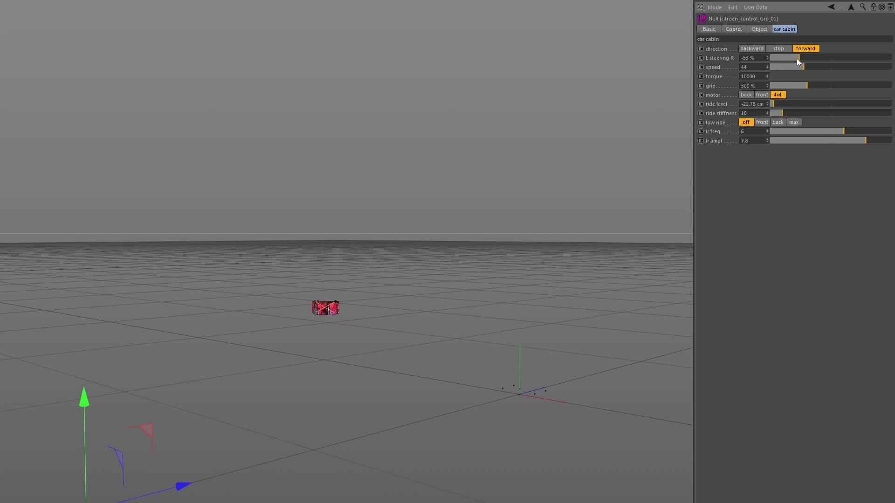
drag(802, 57, 849, 59)
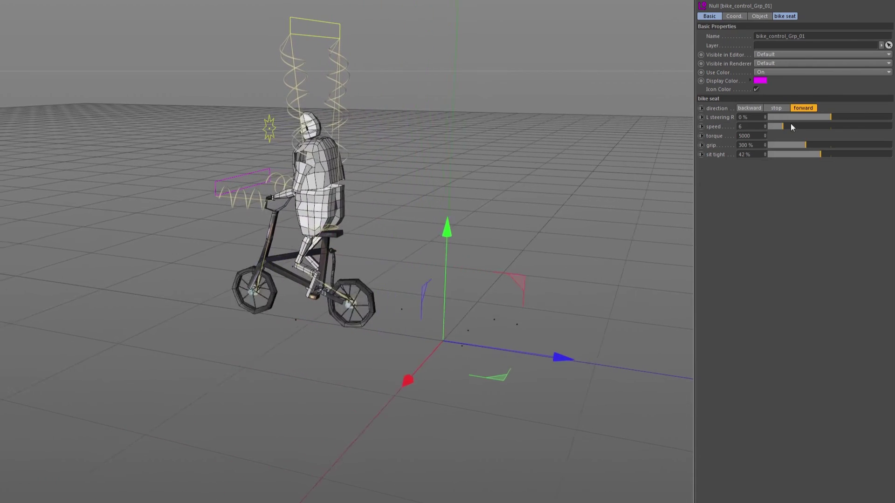
- Set the bike's speed to 12 and steer it to 12 % and on to -33 %
drag(787, 127, 788, 127)
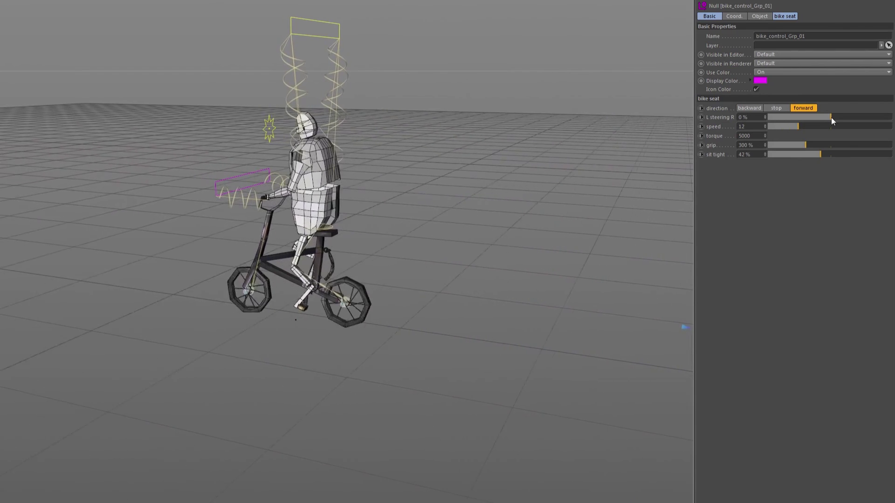
drag(832, 117, 838, 118)
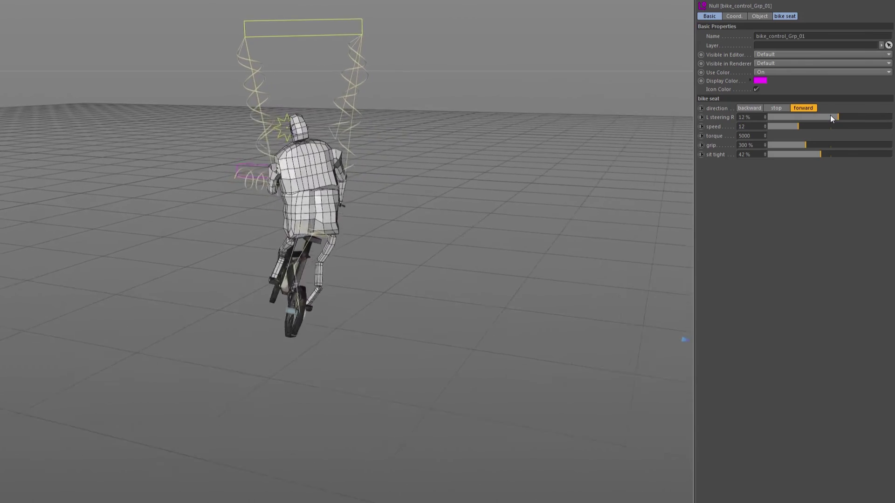
drag(825, 117, 809, 115)
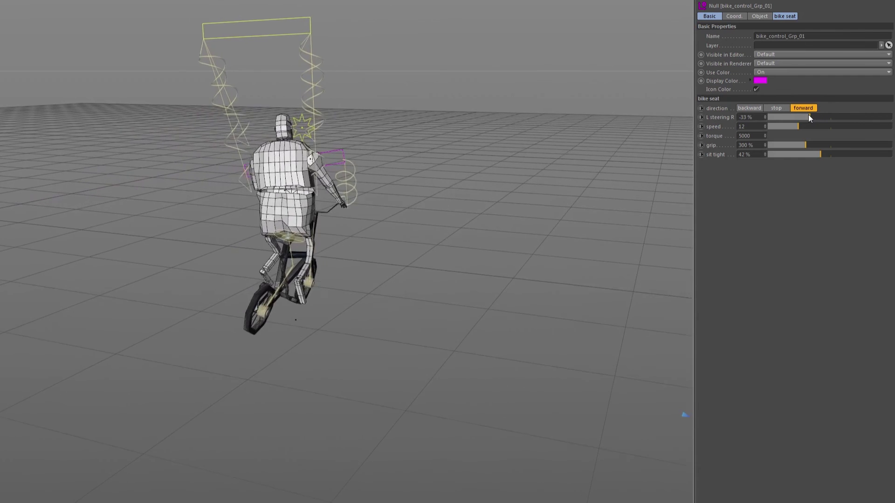